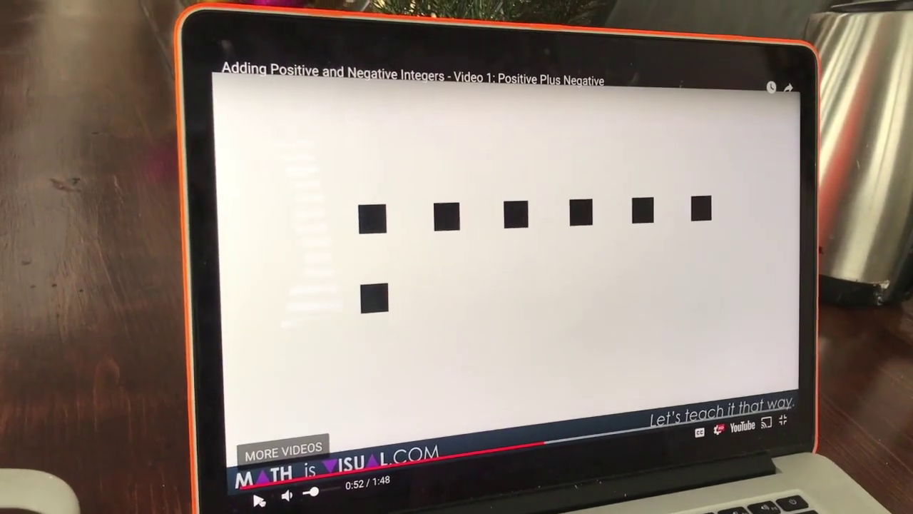
left_click(246, 494)
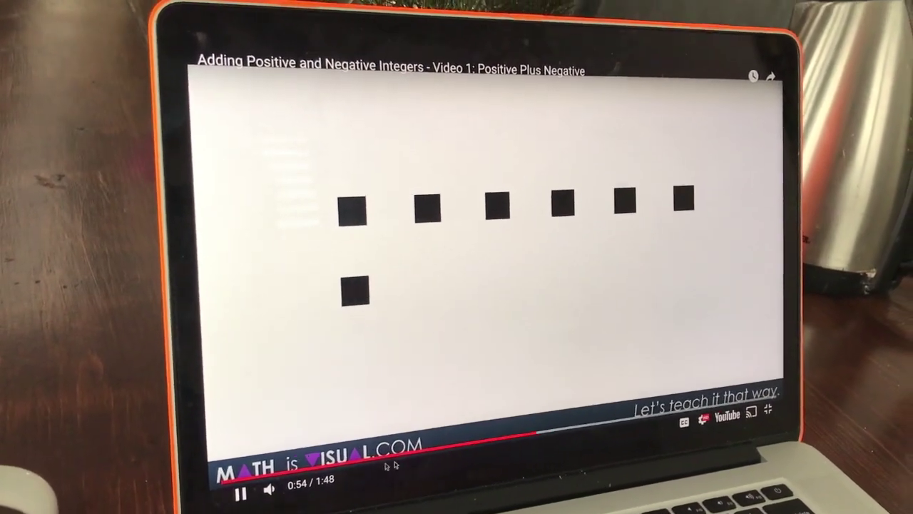